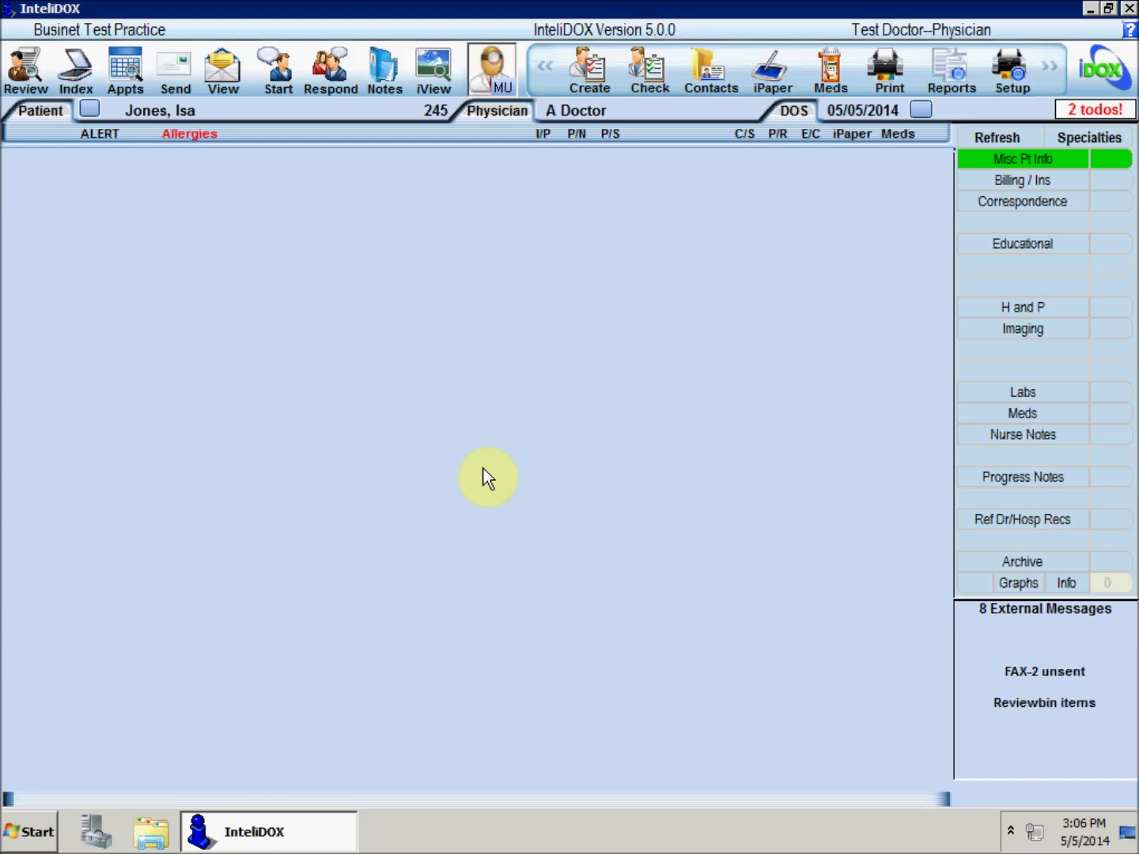
# Step: Open the CCDA_Ambulatory.xml attachment of the 4/16/2014 transfer record in the external messages inbox and start importing its CDA information
pyautogui.click(1005, 609)
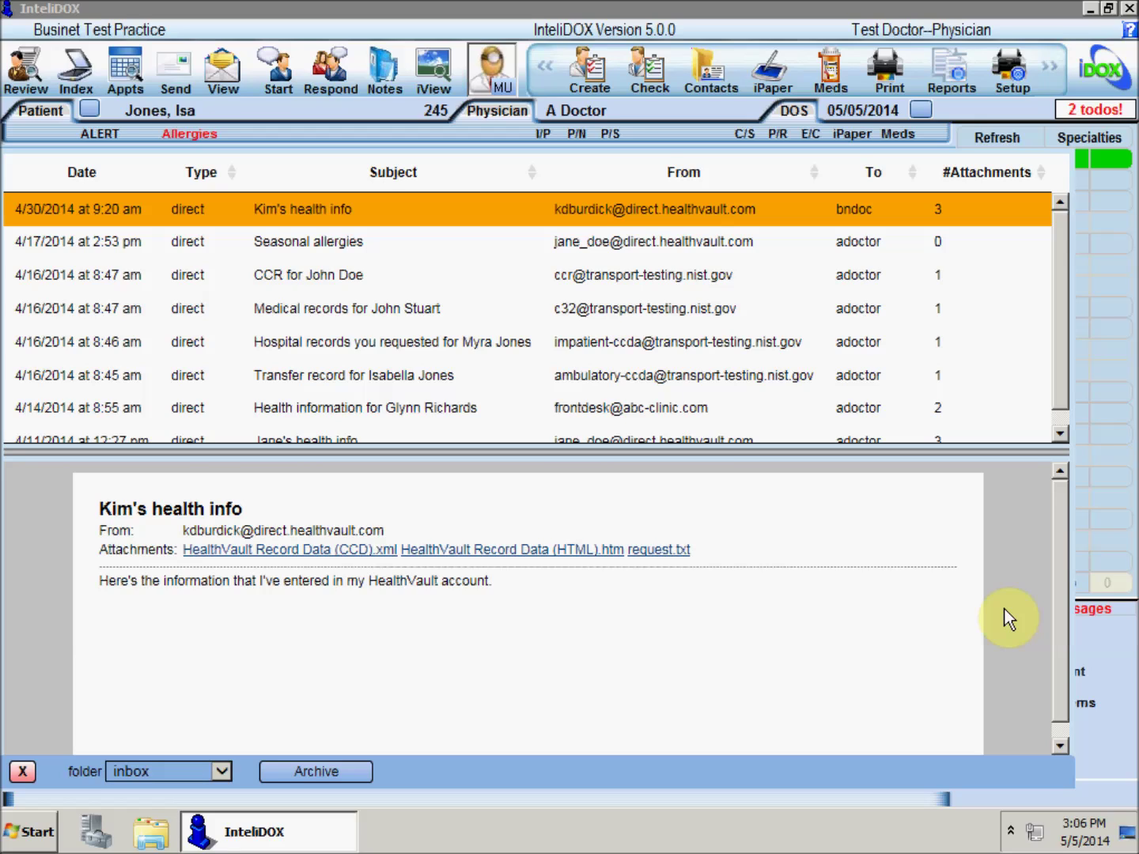
pyautogui.click(344, 379)
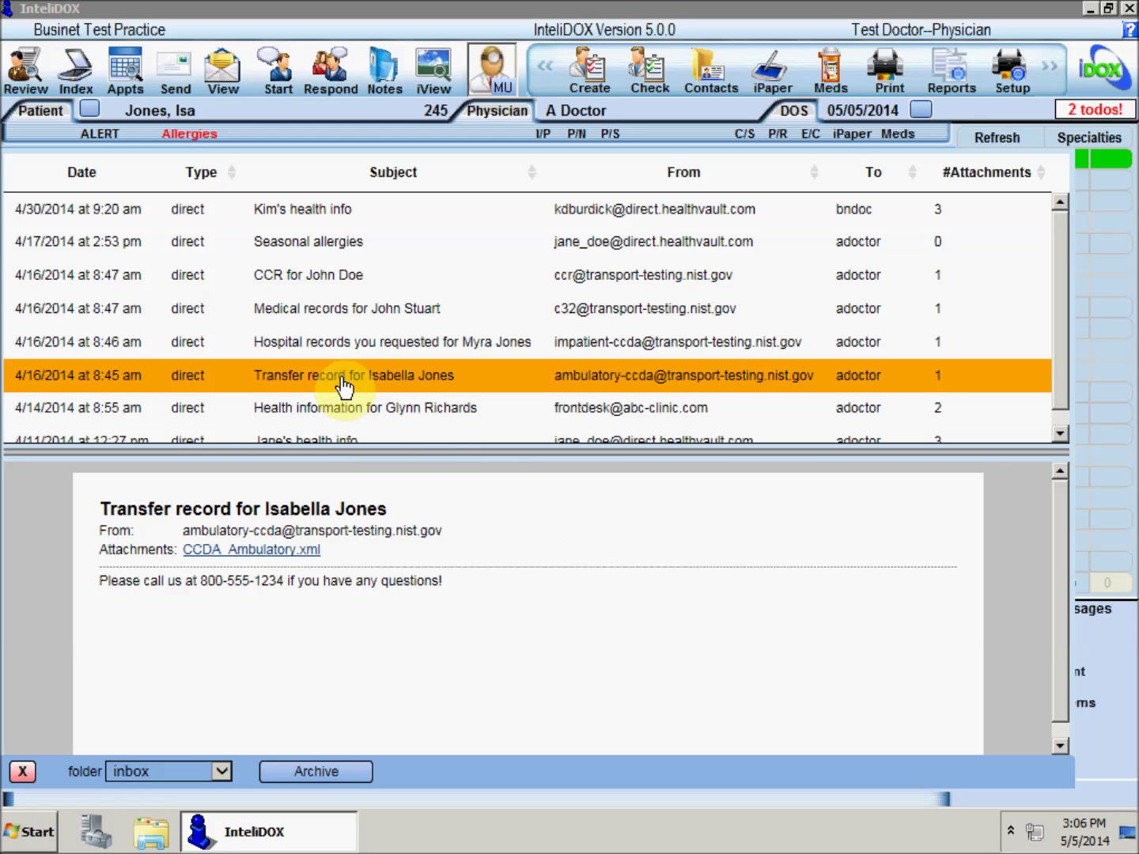
pyautogui.click(272, 558)
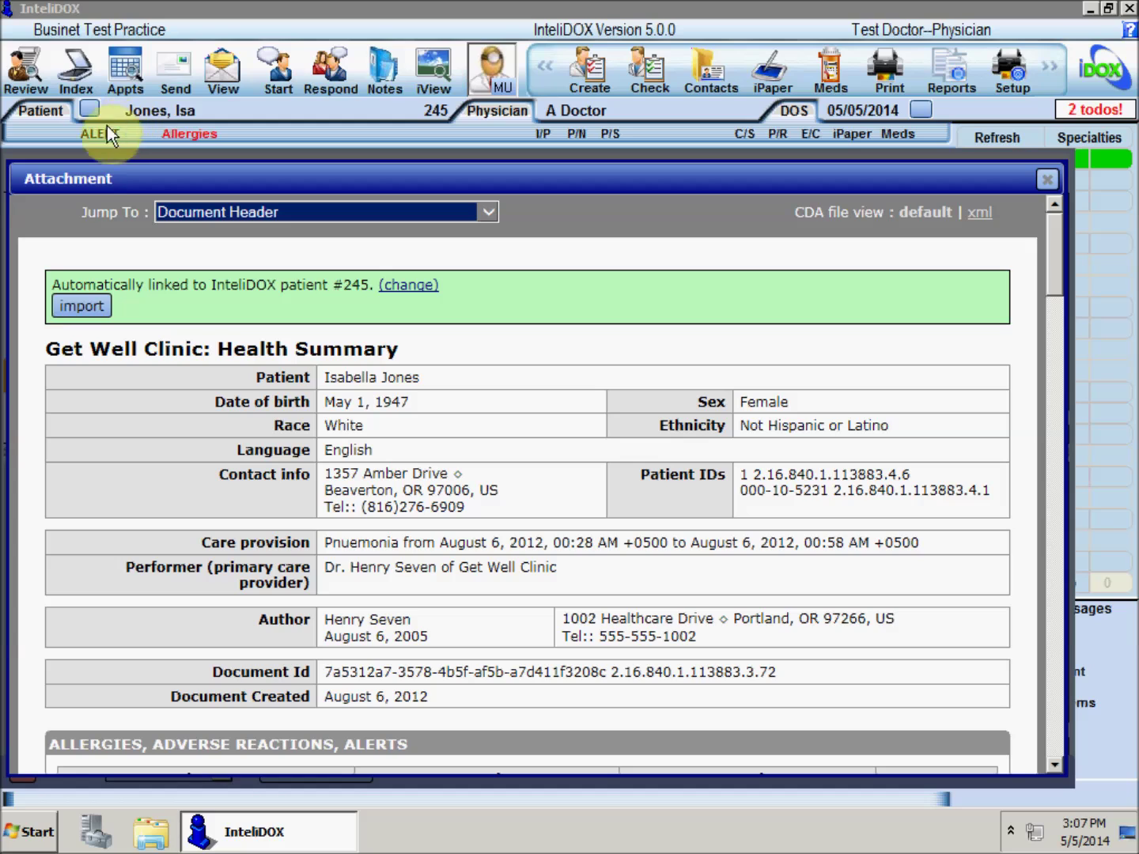
pyautogui.click(72, 313)
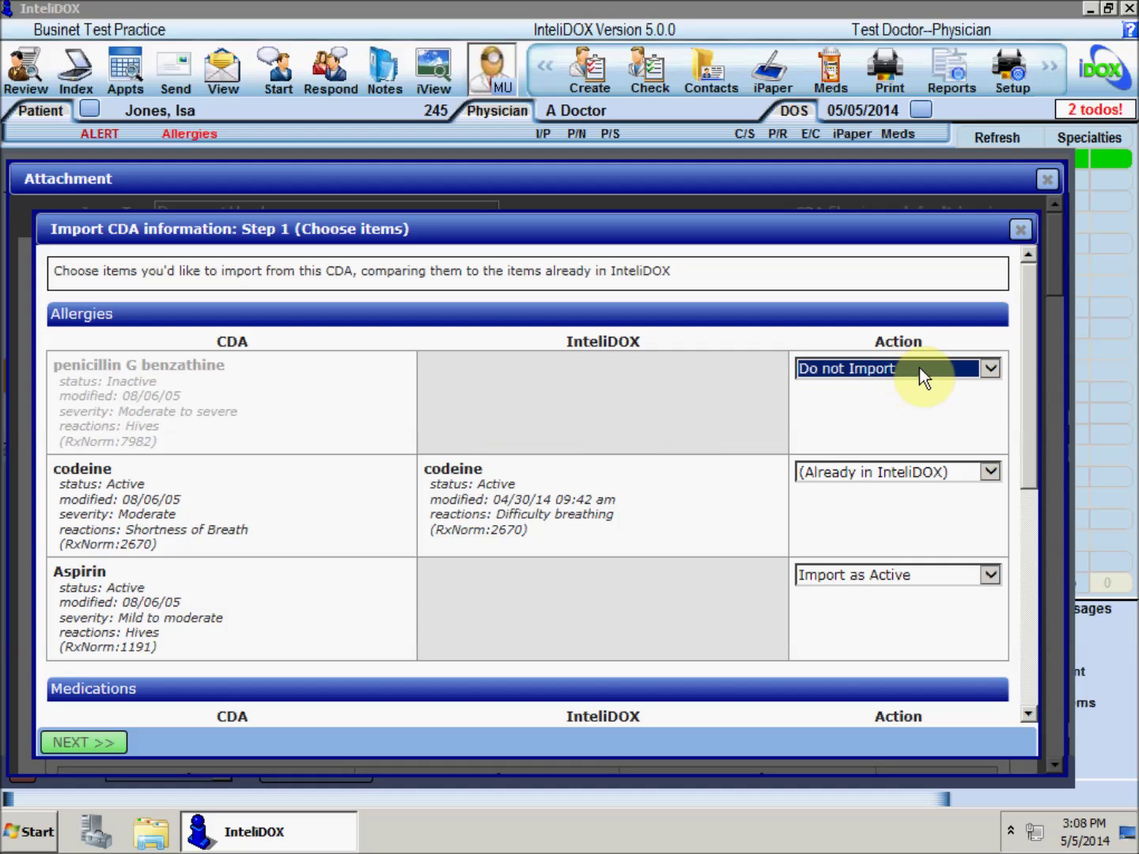
# Step: Set the penicillin G benzathine allergy to Import as Inactive and keep Aspirin as Import as Active
pyautogui.click(989, 368)
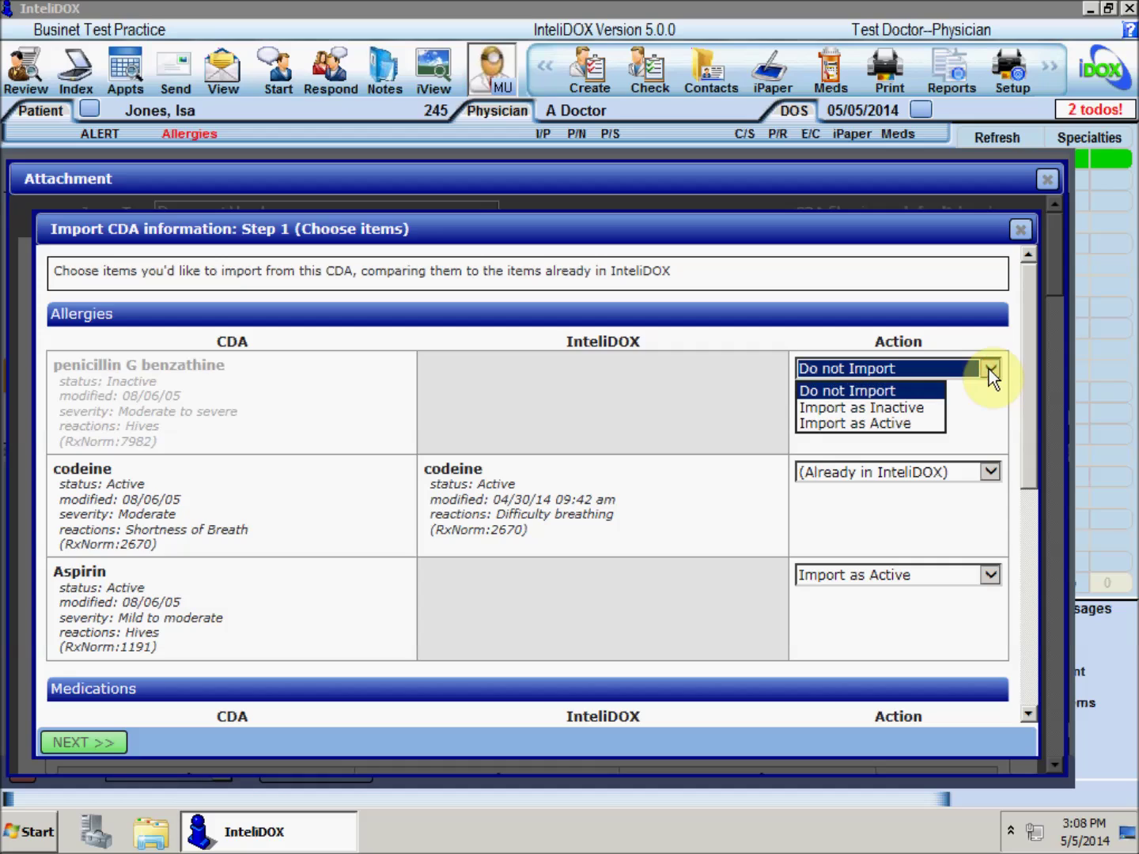
pyautogui.click(893, 406)
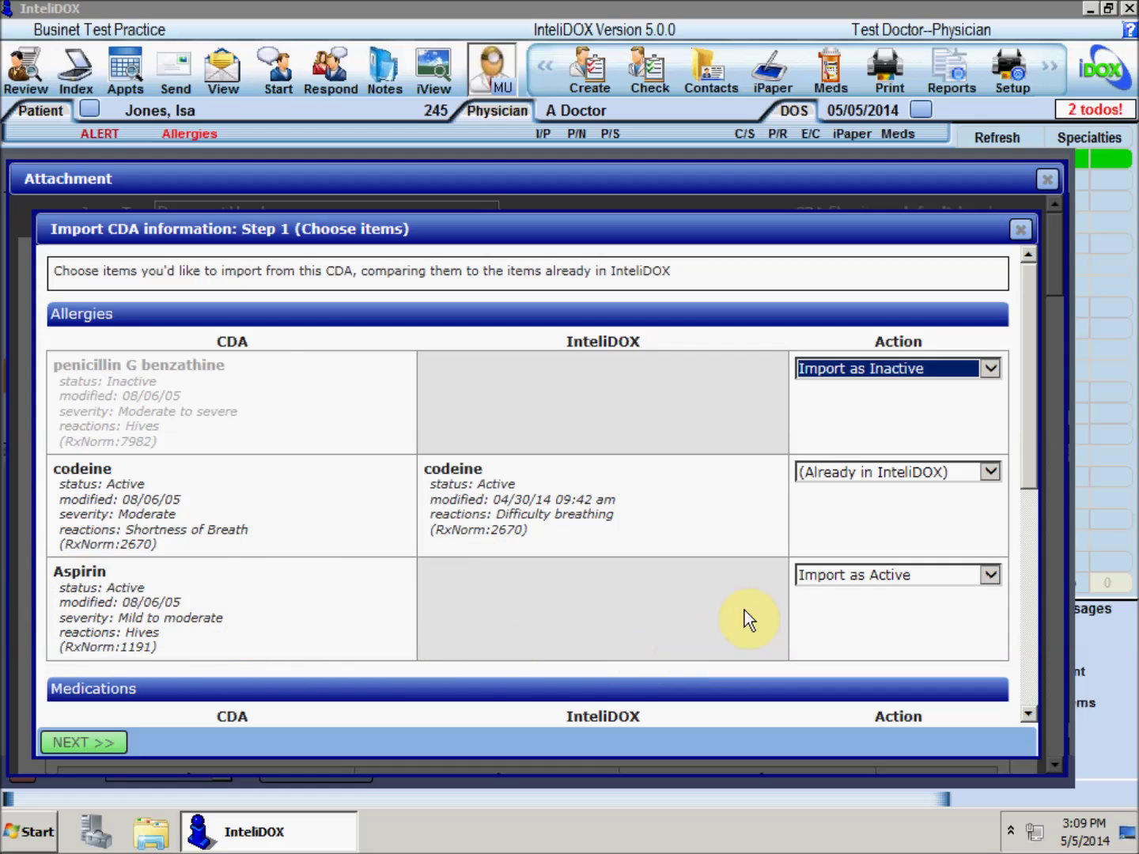
pyautogui.click(991, 575)
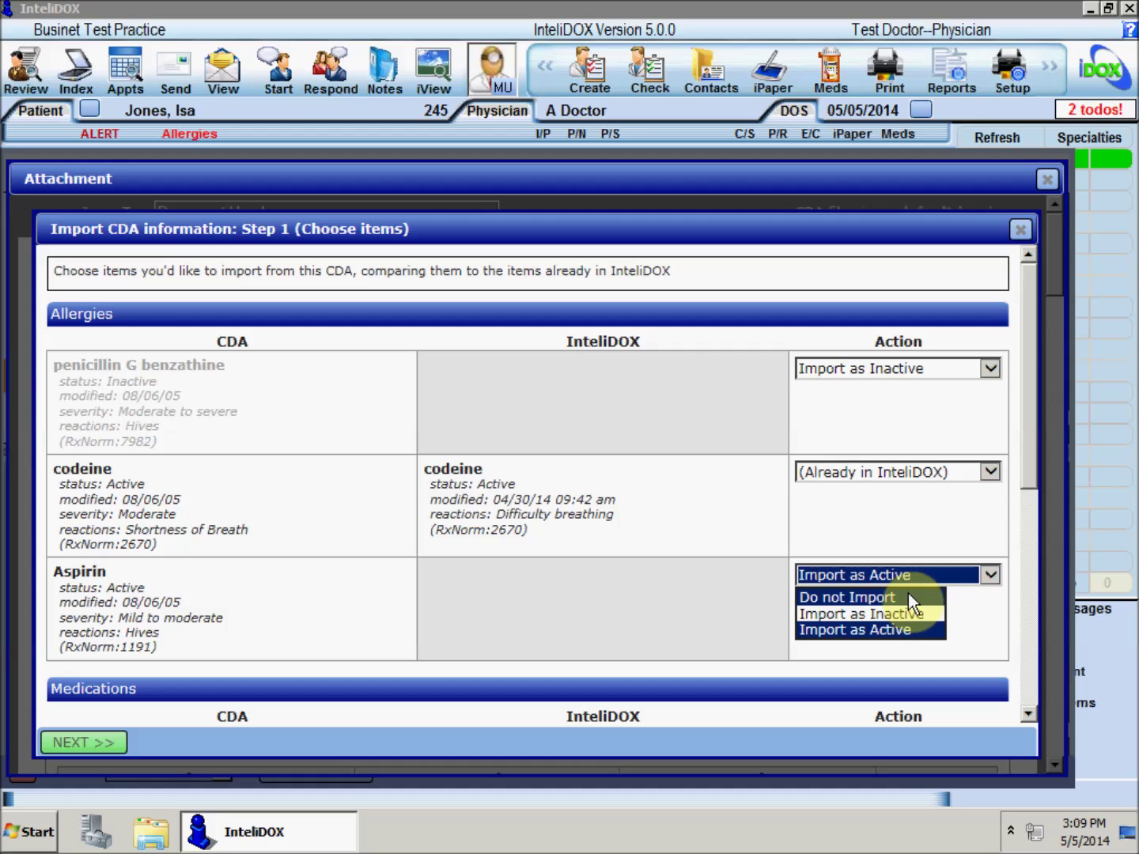
pyautogui.click(897, 630)
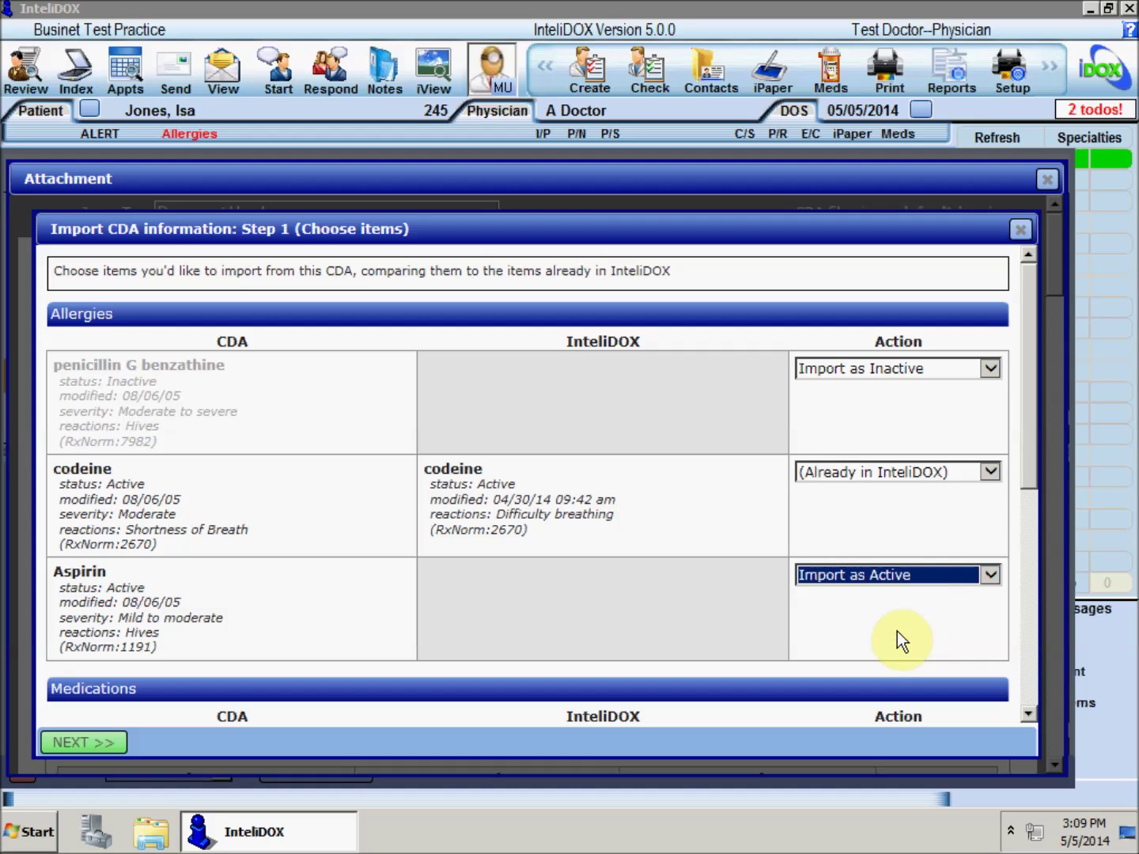
# Step: Set the medication Albuterol 0.09 MG/ACTUAT [Proventil] to Import as StoppedX
pyautogui.moveTo(1028, 414); pyautogui.dragTo(1029, 514)
pyautogui.click(989, 382)
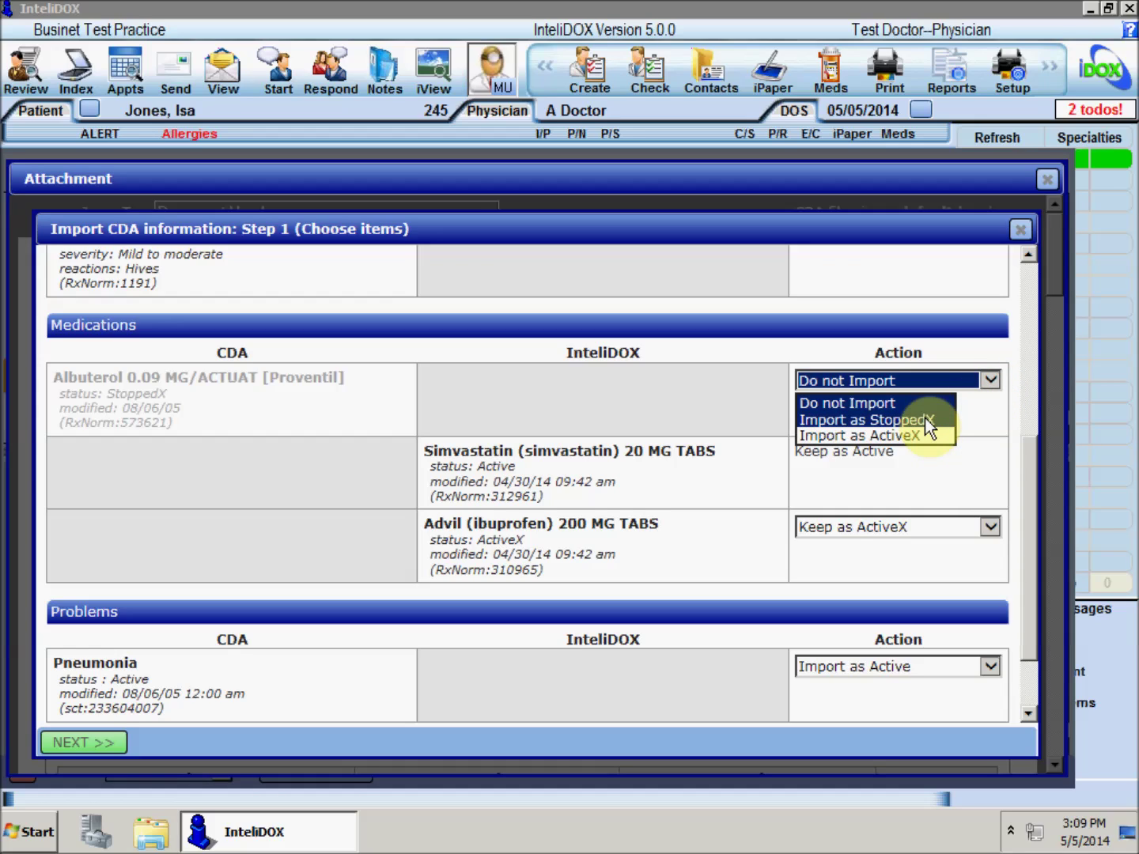
pyautogui.click(925, 419)
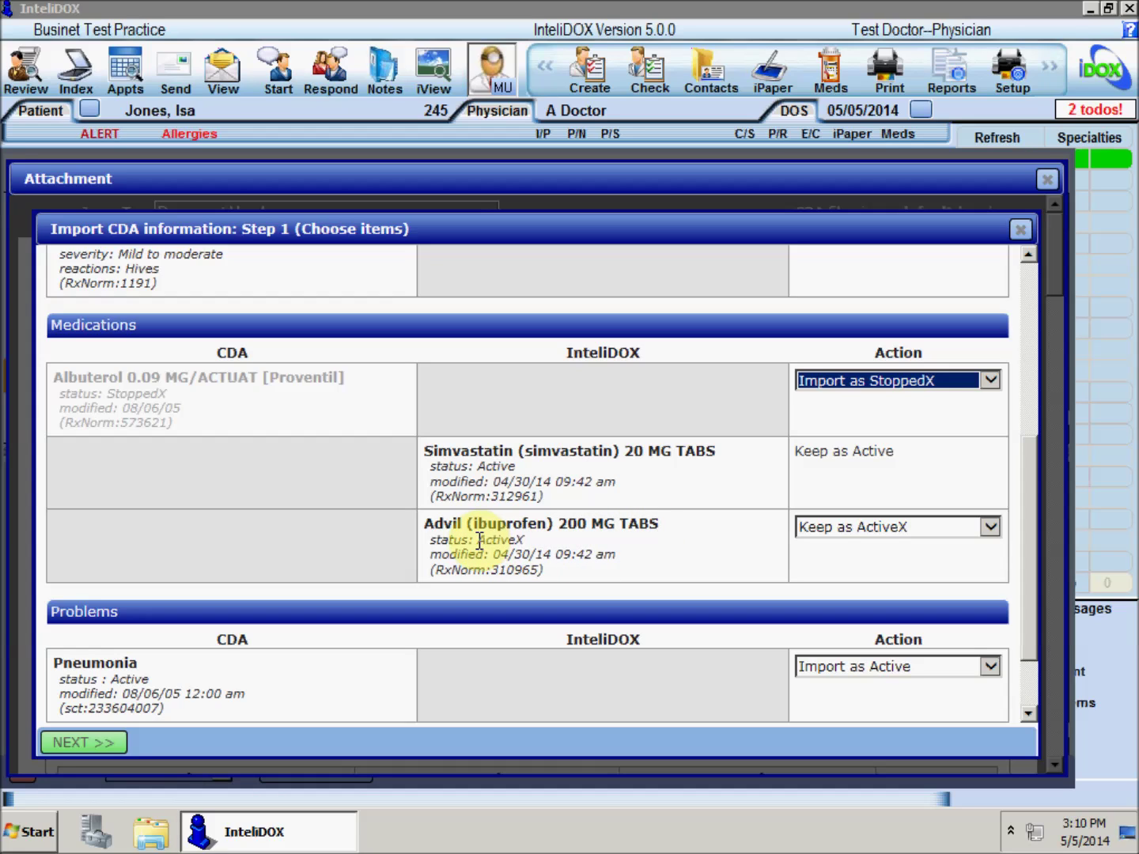
# Step: Check the patient's current medication list and leave Advil (ibuprofen) 200 MG TABS set to Keep as ActiveX in the import
pyautogui.click(836, 65)
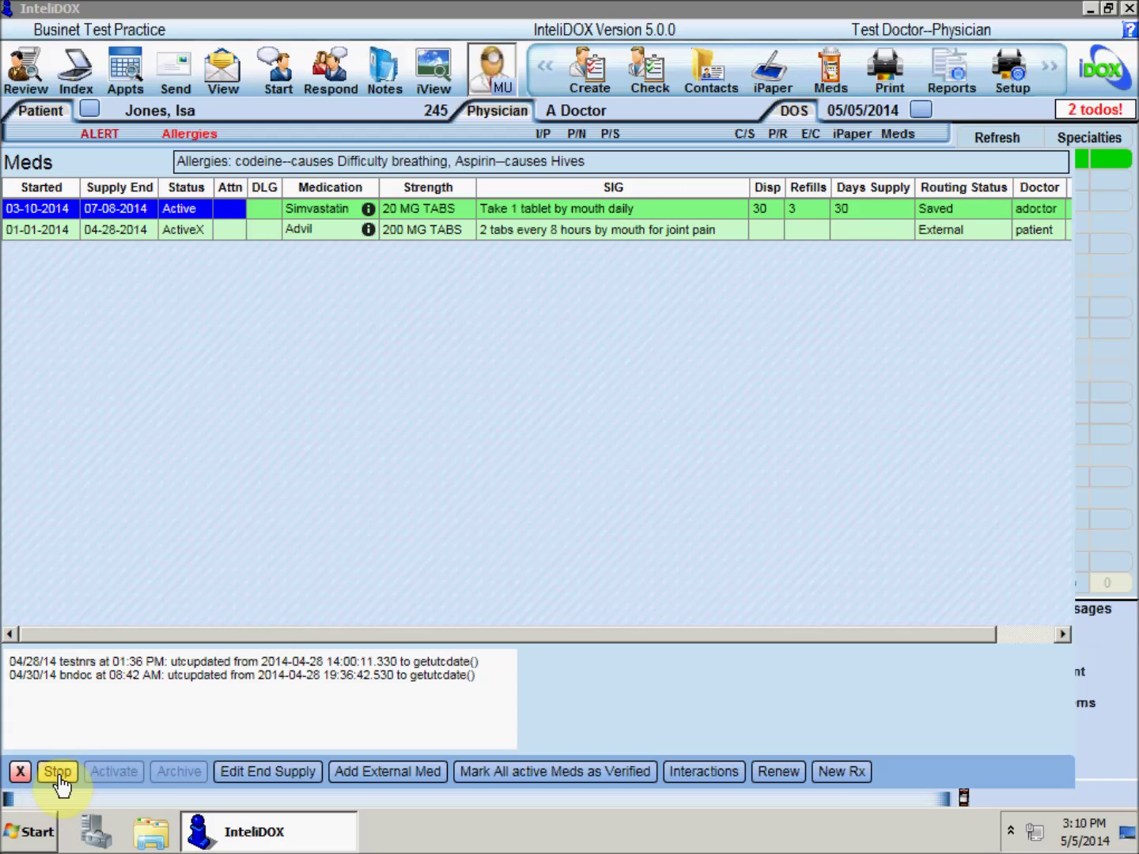
pyautogui.click(22, 772)
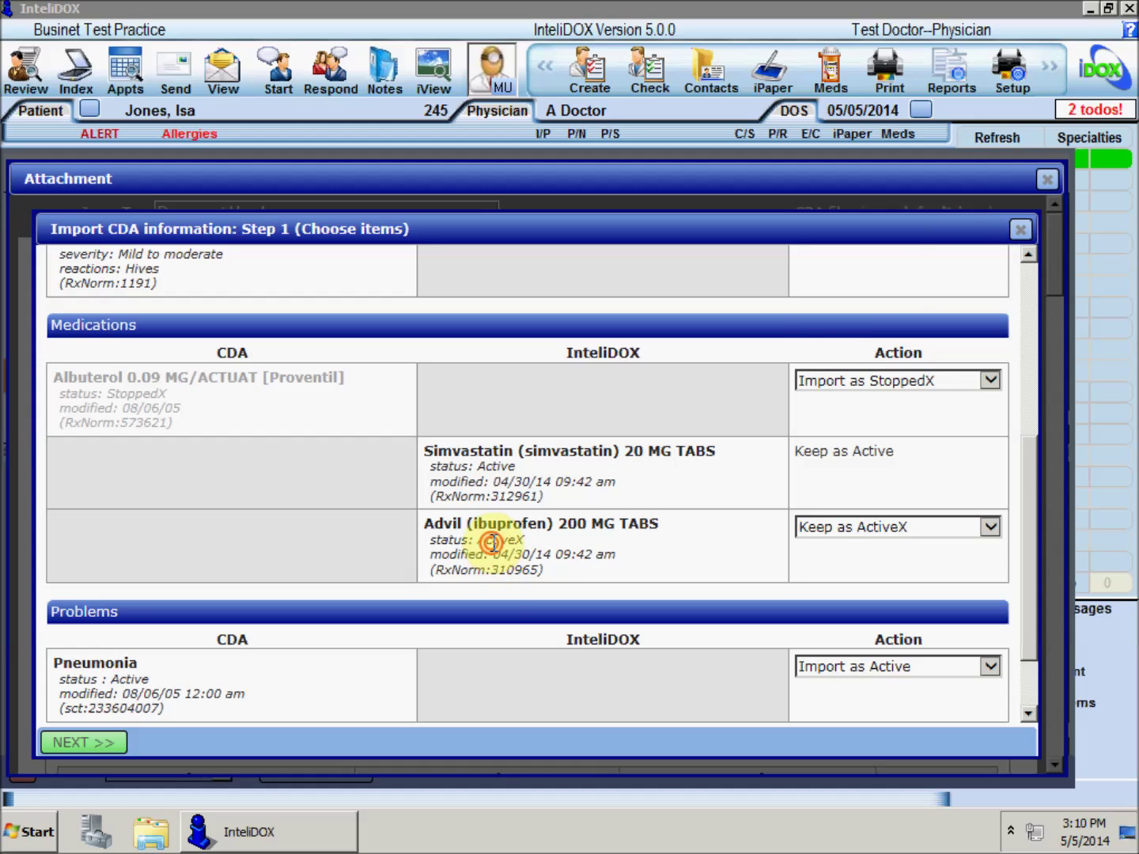
pyautogui.click(990, 528)
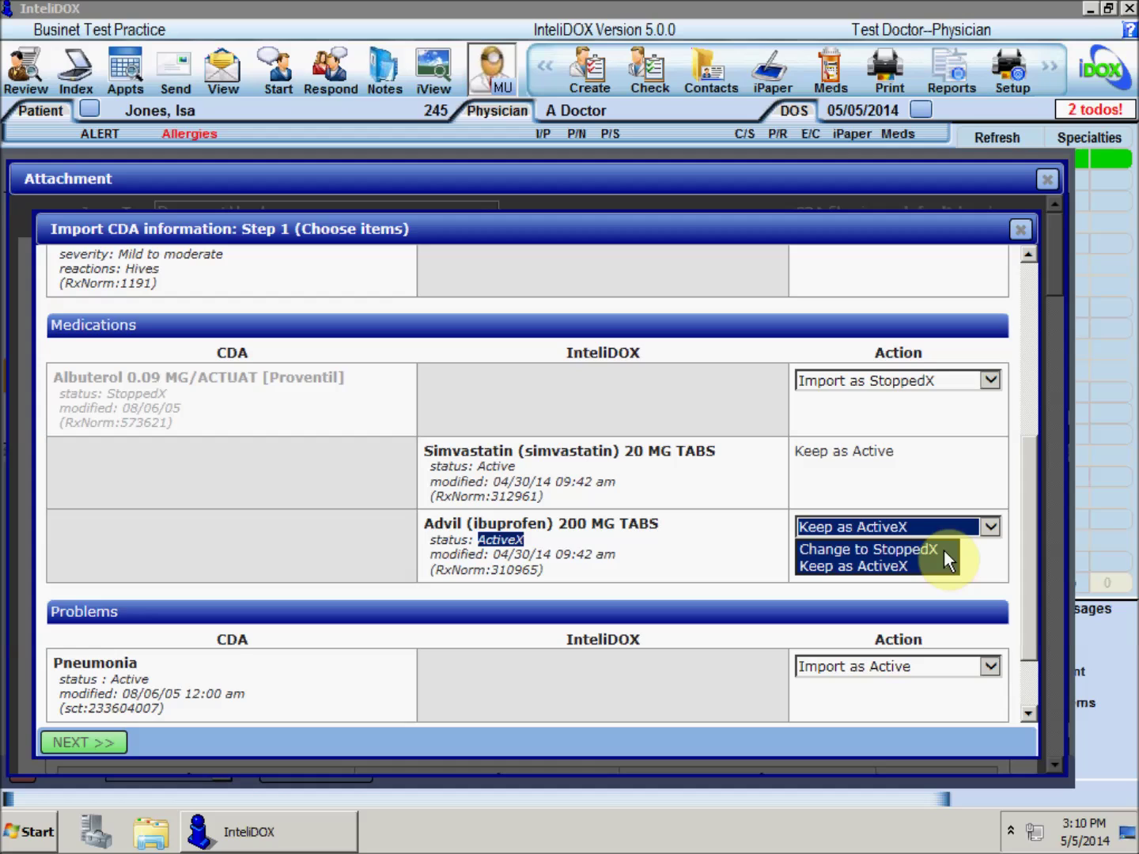
pyautogui.click(876, 569)
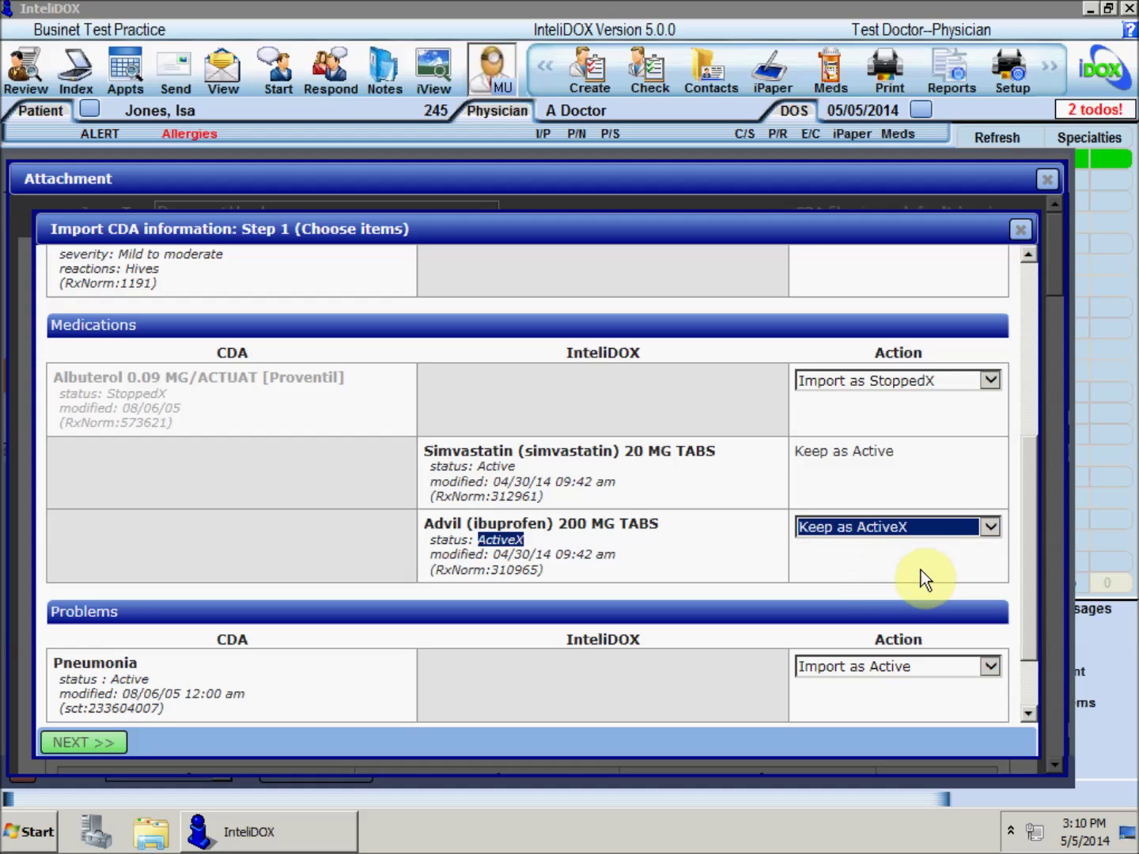
# Step: Set the Pneumonia problem to Import as Resolved
pyautogui.moveTo(1027, 487); pyautogui.dragTo(1028, 640)
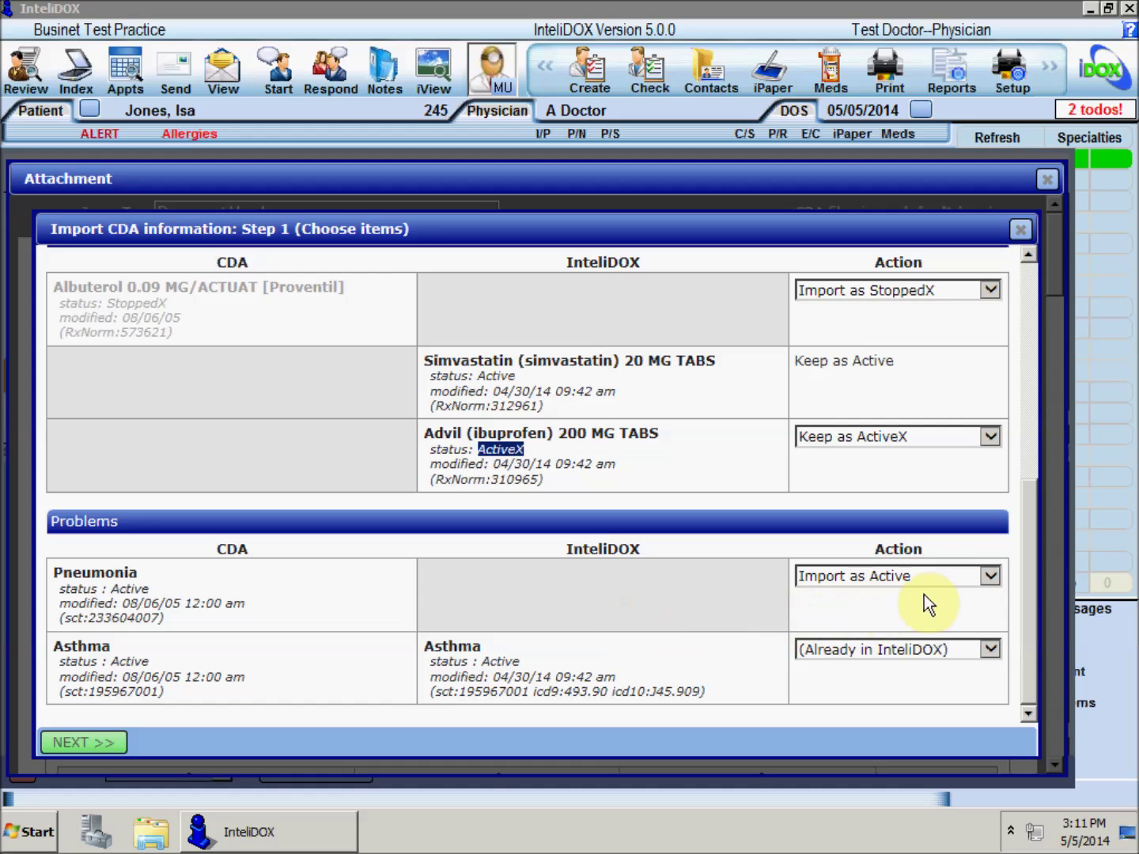
pyautogui.click(989, 578)
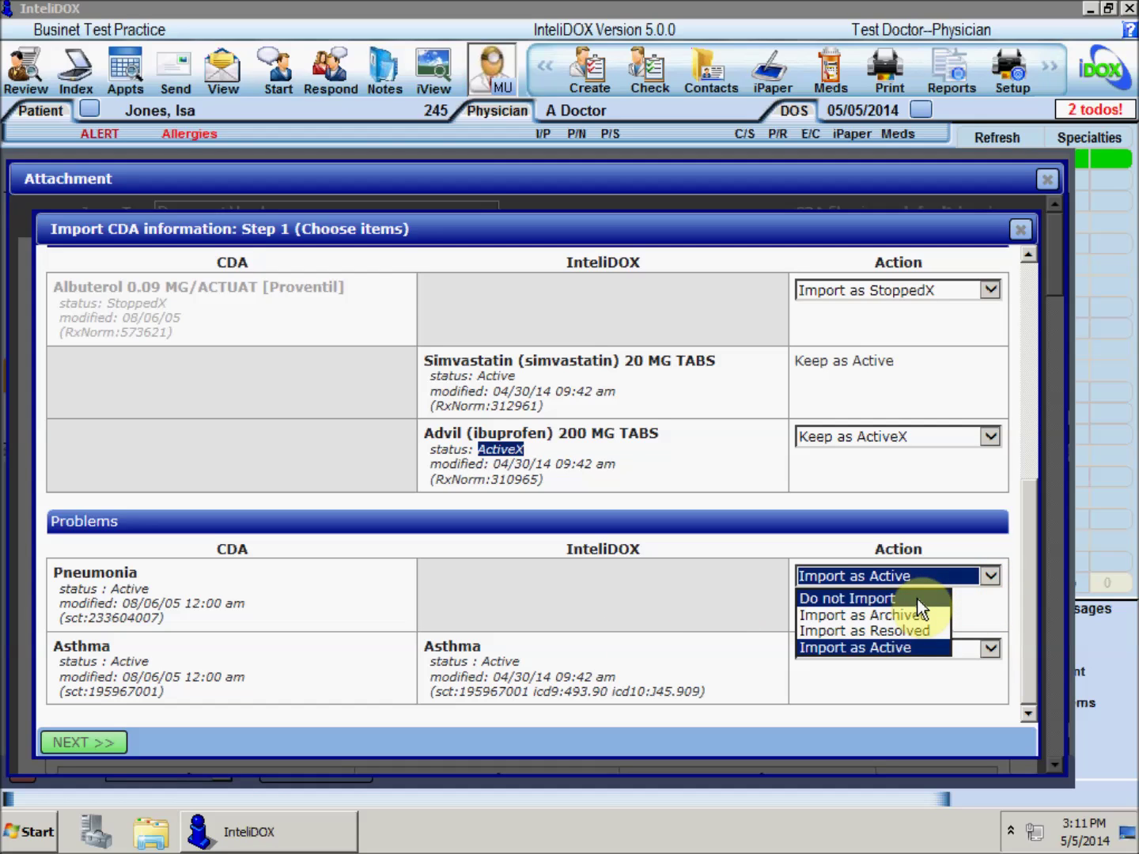
pyautogui.click(943, 631)
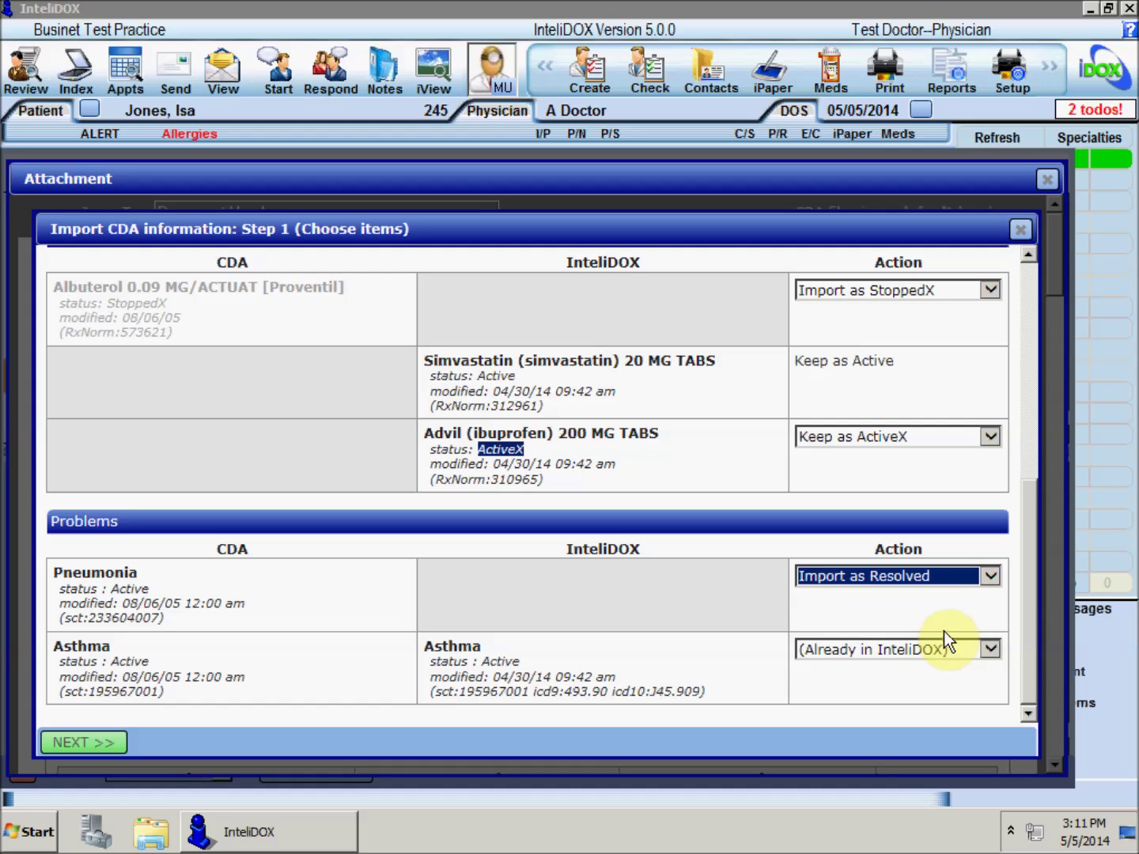
pyautogui.click(990, 578)
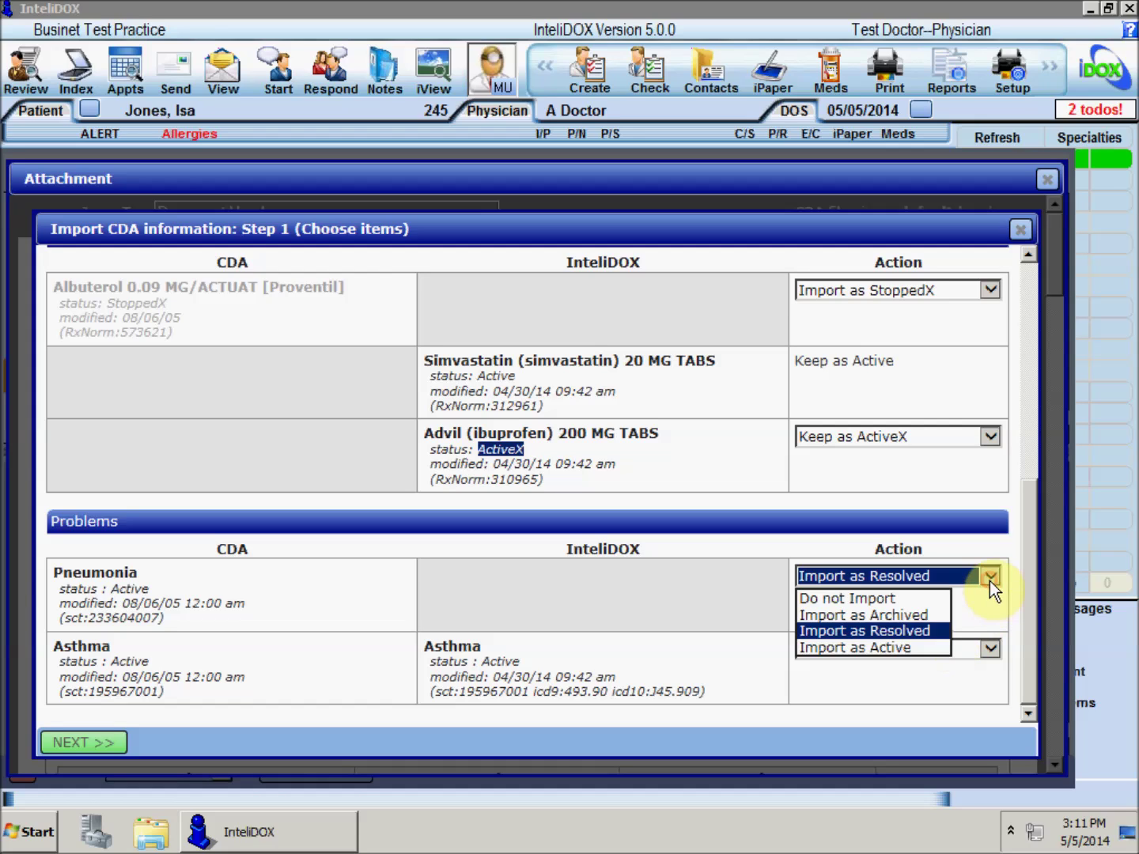
pyautogui.click(898, 632)
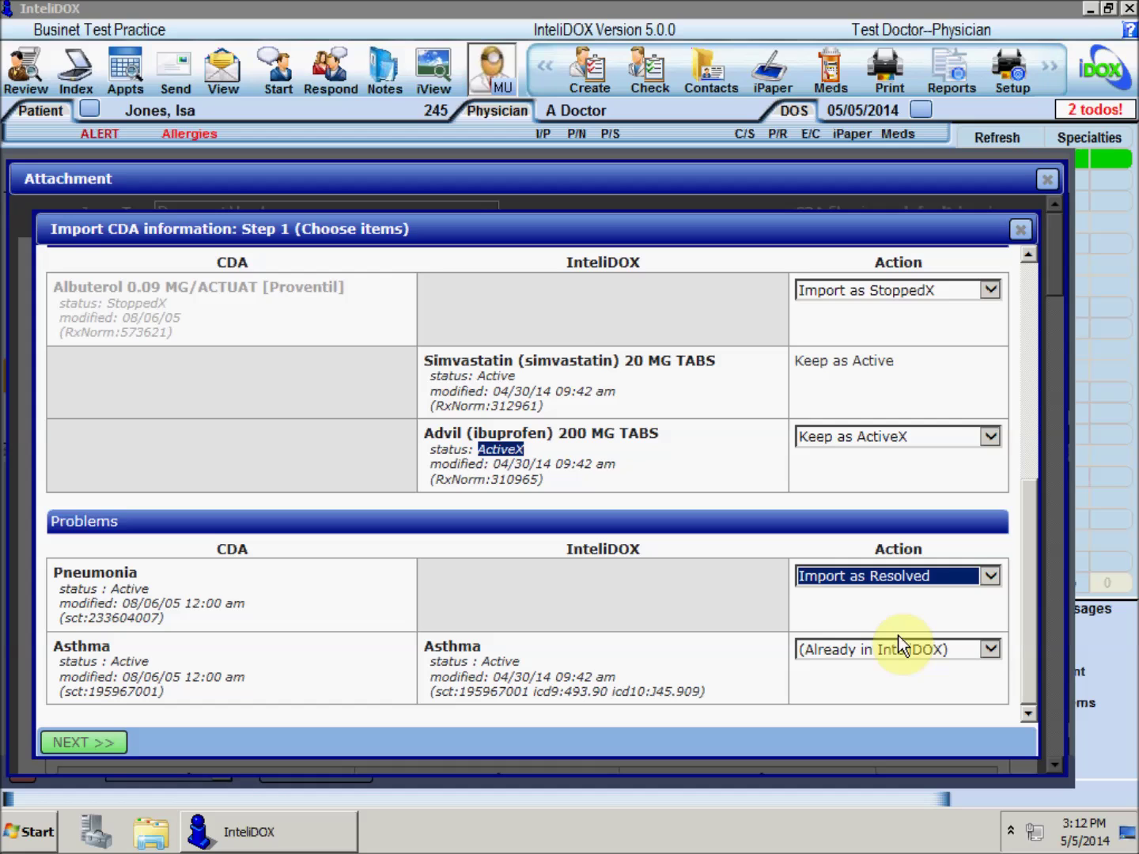
# Step: Review the import choices and the preview of changes, apply the changes to the patient's record, and close the attachment and messages
pyautogui.moveTo(1028, 609); pyautogui.dragTo(1025, 301)
pyautogui.moveTo(1028, 484); pyautogui.dragTo(1022, 698)
pyautogui.click(99, 742)
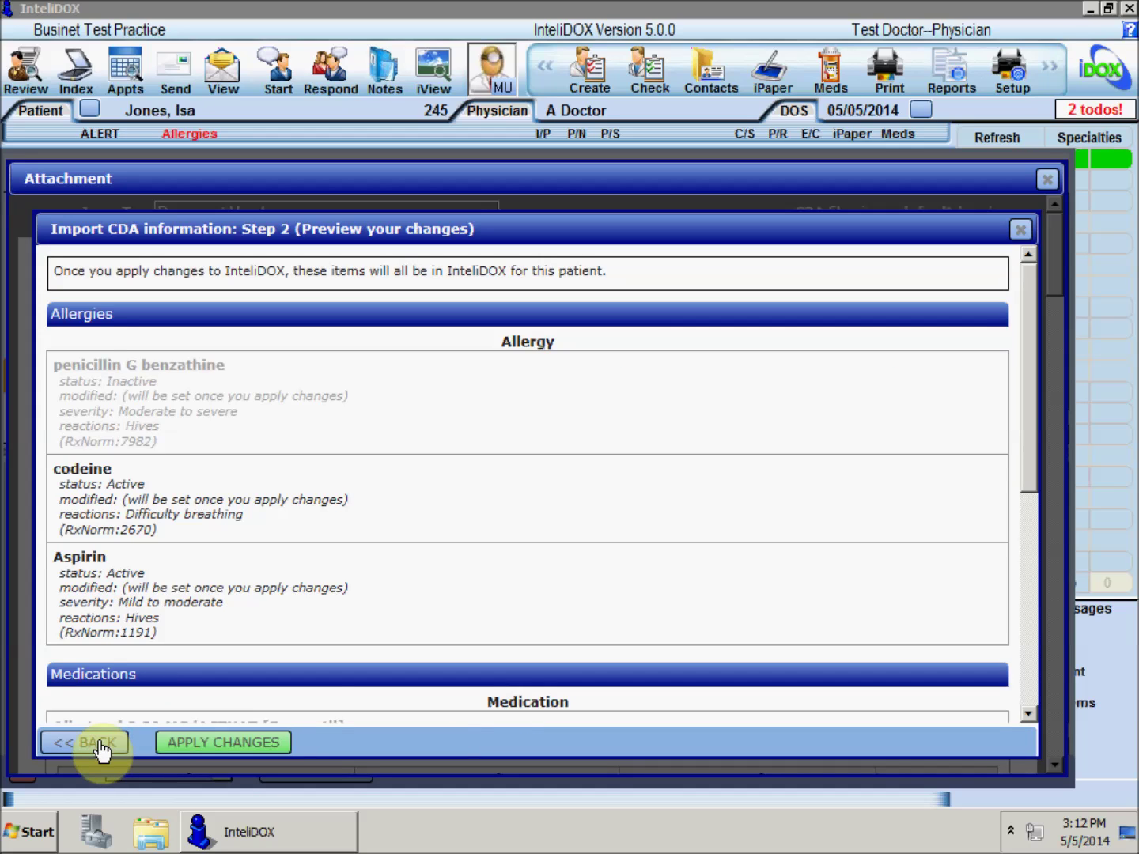
pyautogui.moveTo(1028, 345); pyautogui.dragTo(1028, 502)
pyautogui.moveTo(1031, 560); pyautogui.dragTo(1033, 616)
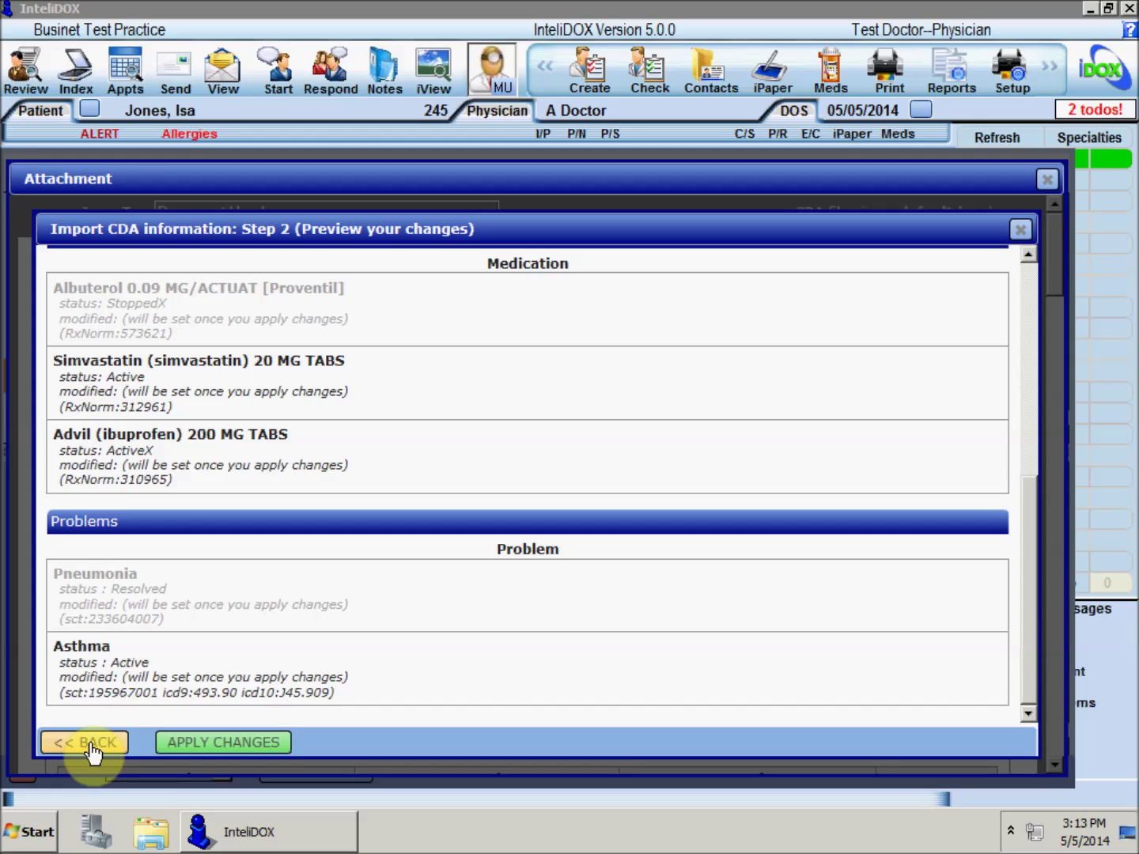
pyautogui.click(253, 749)
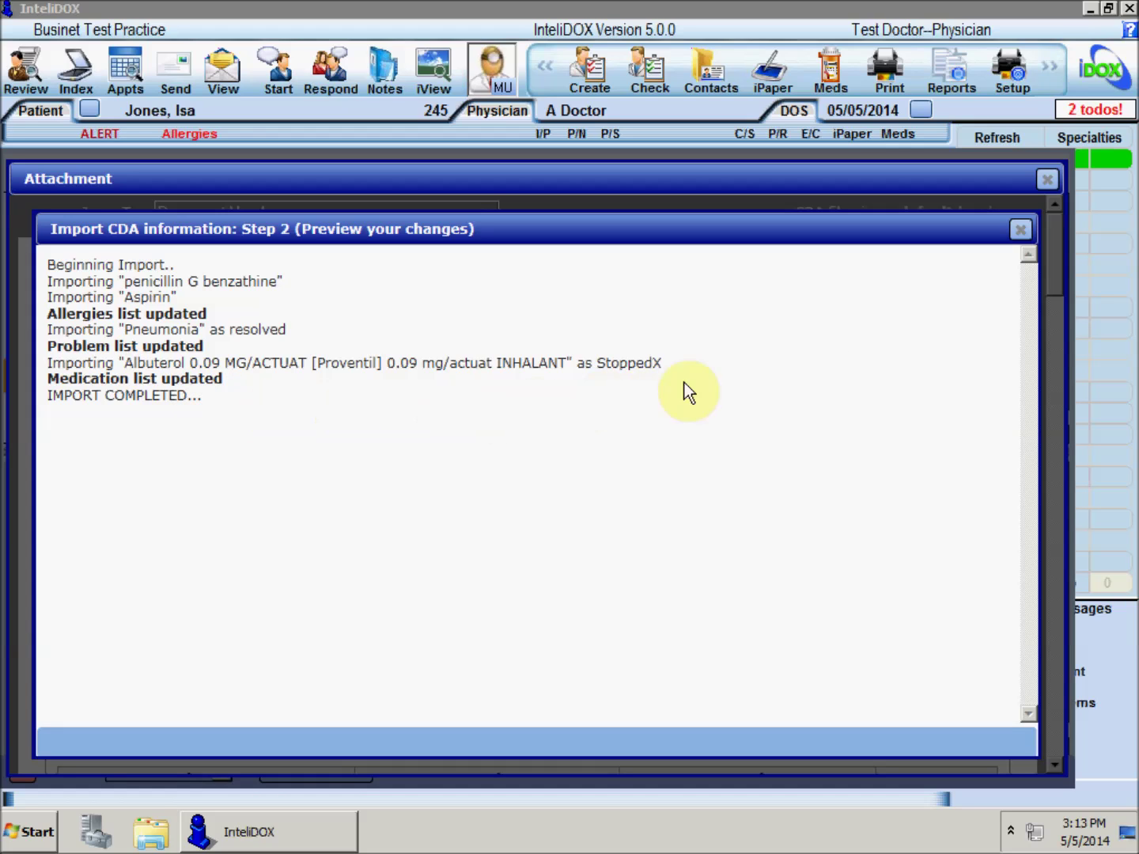
pyautogui.click(1047, 180)
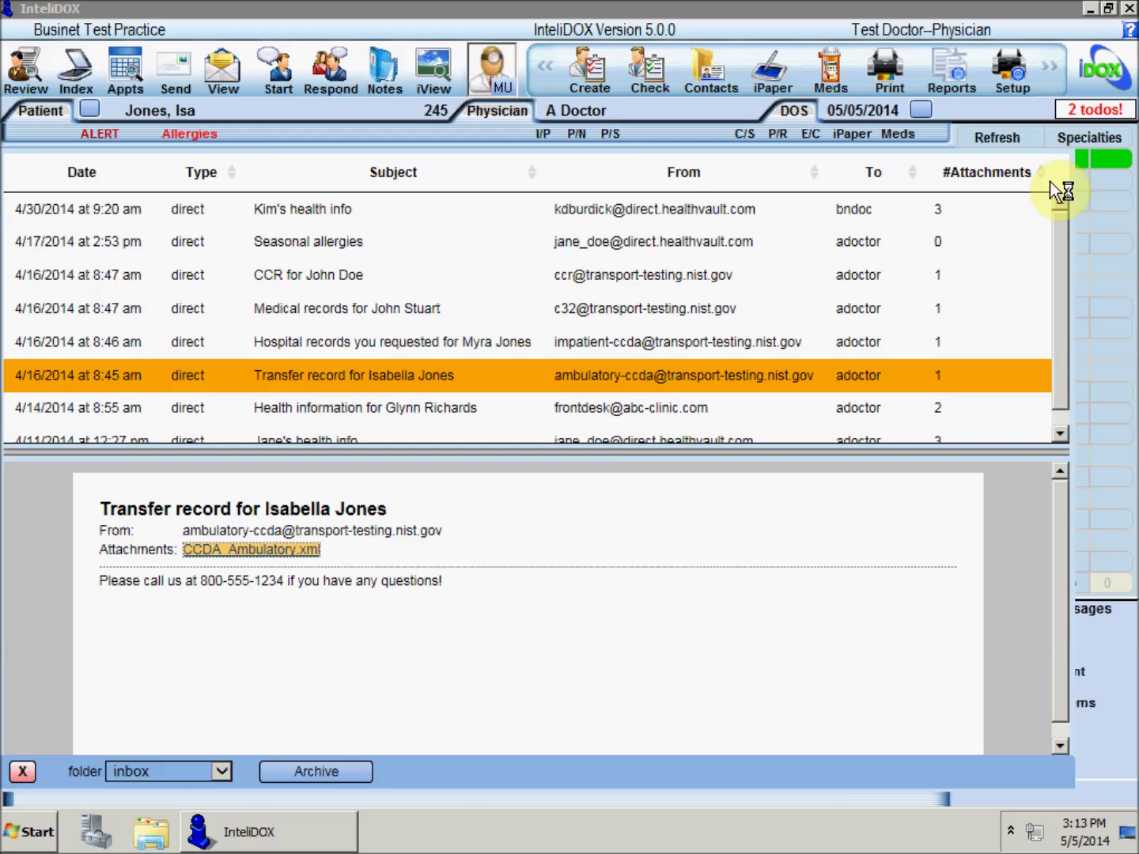
pyautogui.click(22, 771)
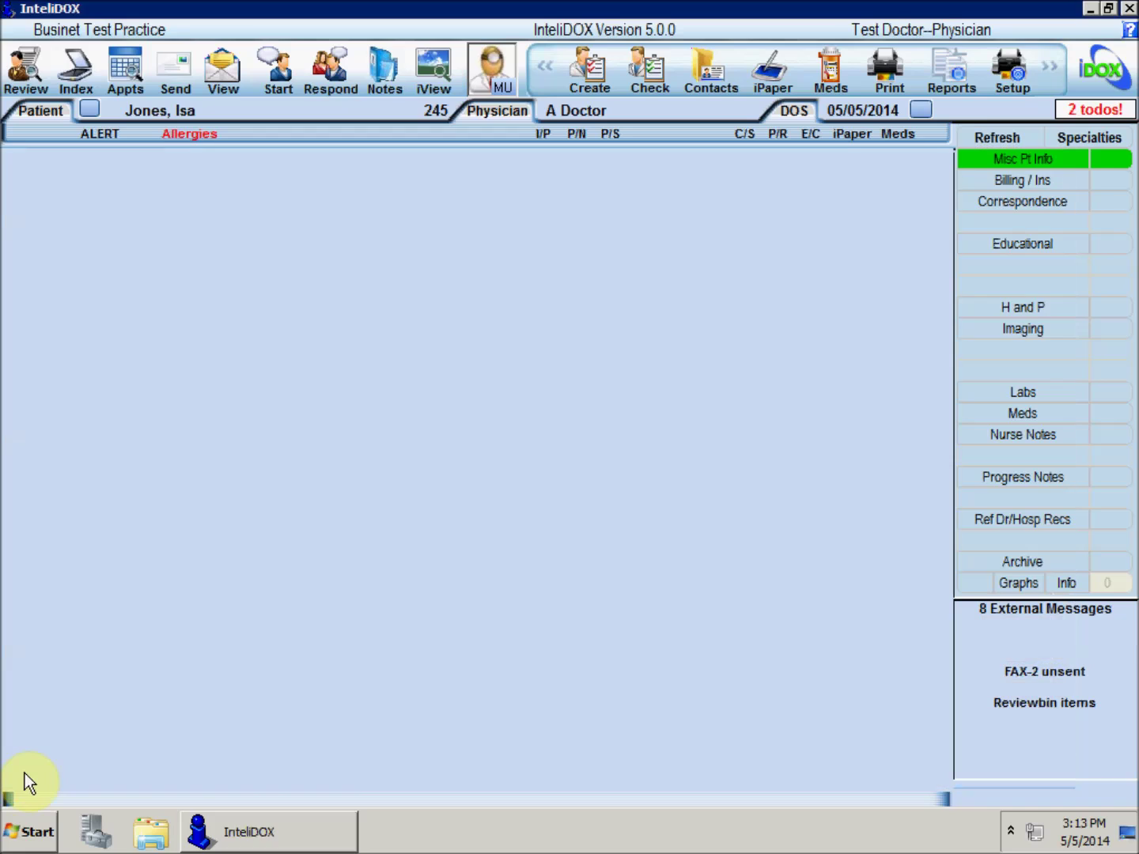
# Step: Examine the allergy, medication and problem histories in the patient's chart for the imported items, and close the chart
pyautogui.click(161, 111)
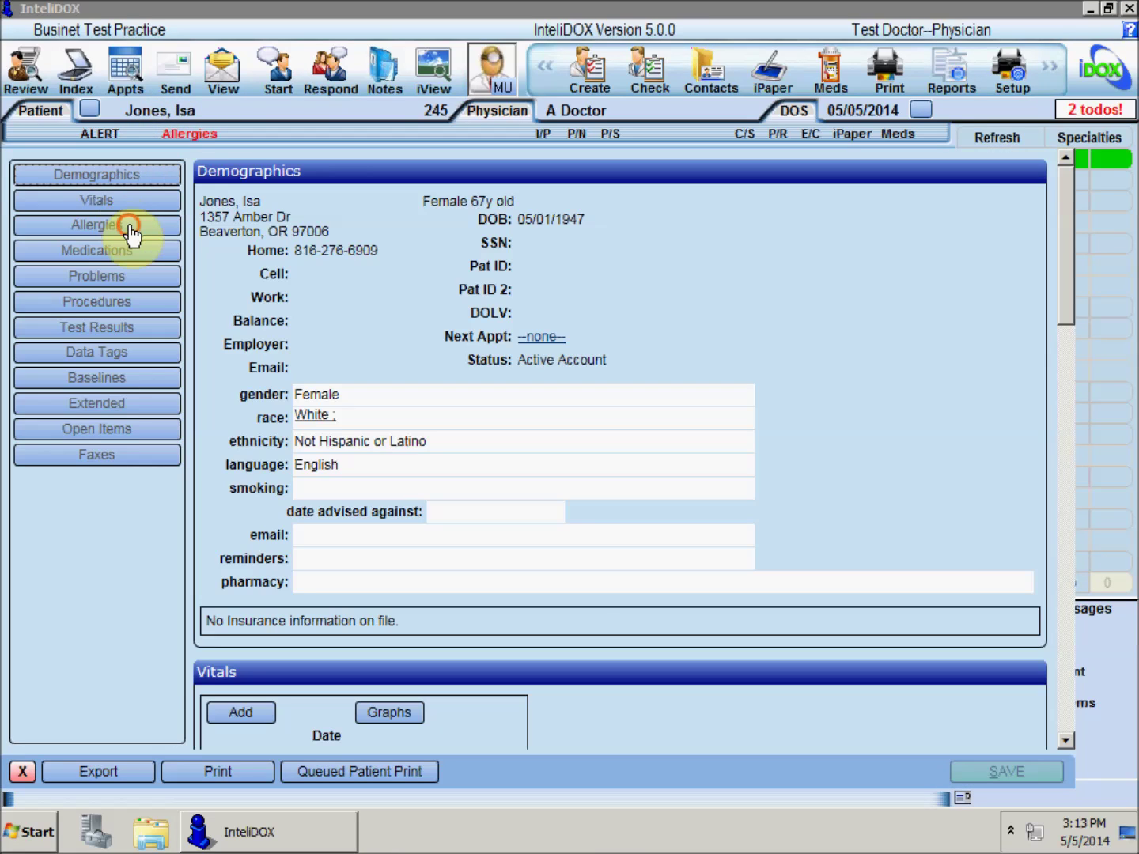
pyautogui.click(132, 233)
pyautogui.click(314, 200)
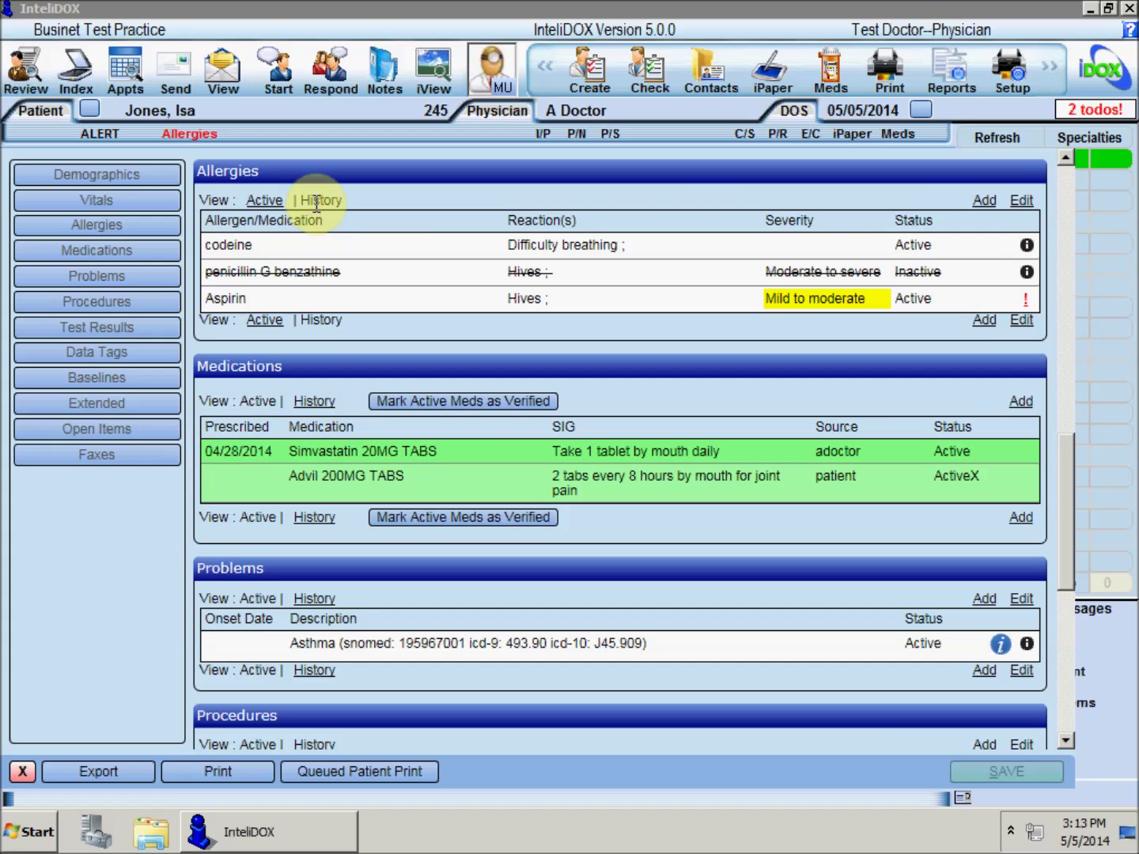
pyautogui.click(315, 401)
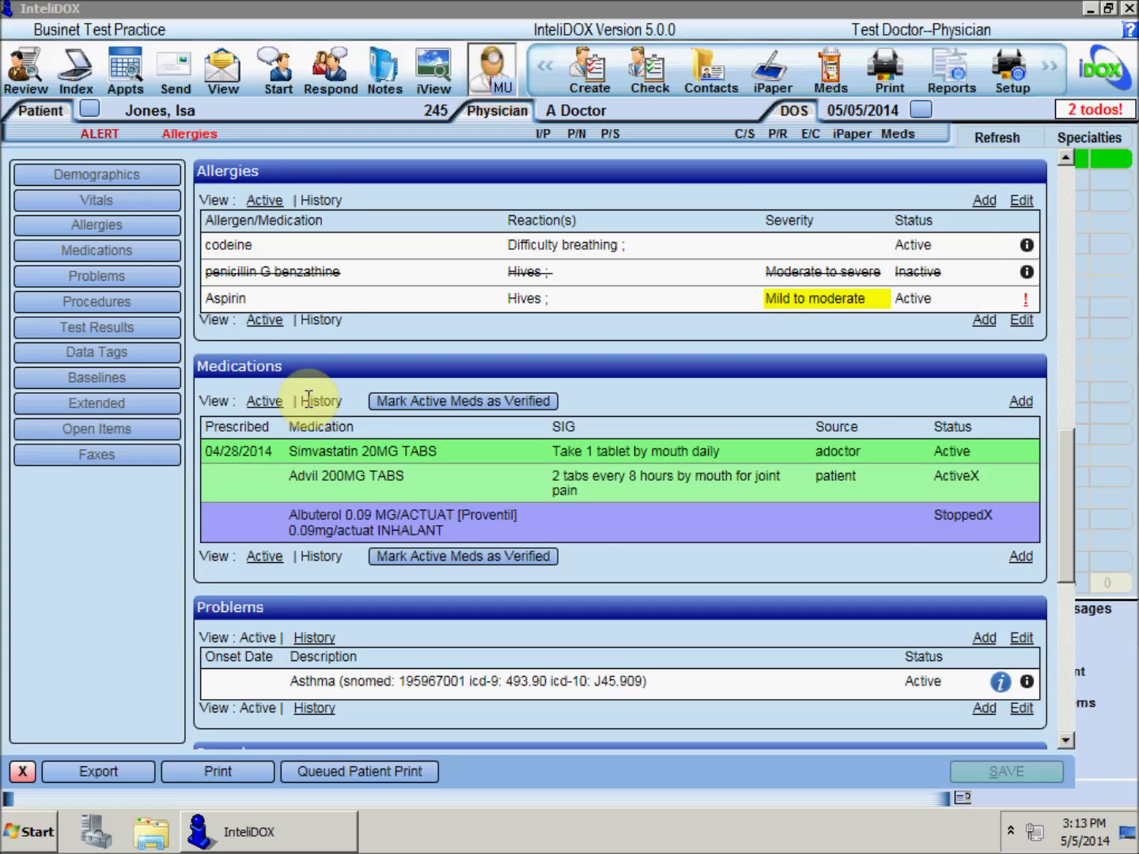
pyautogui.click(317, 639)
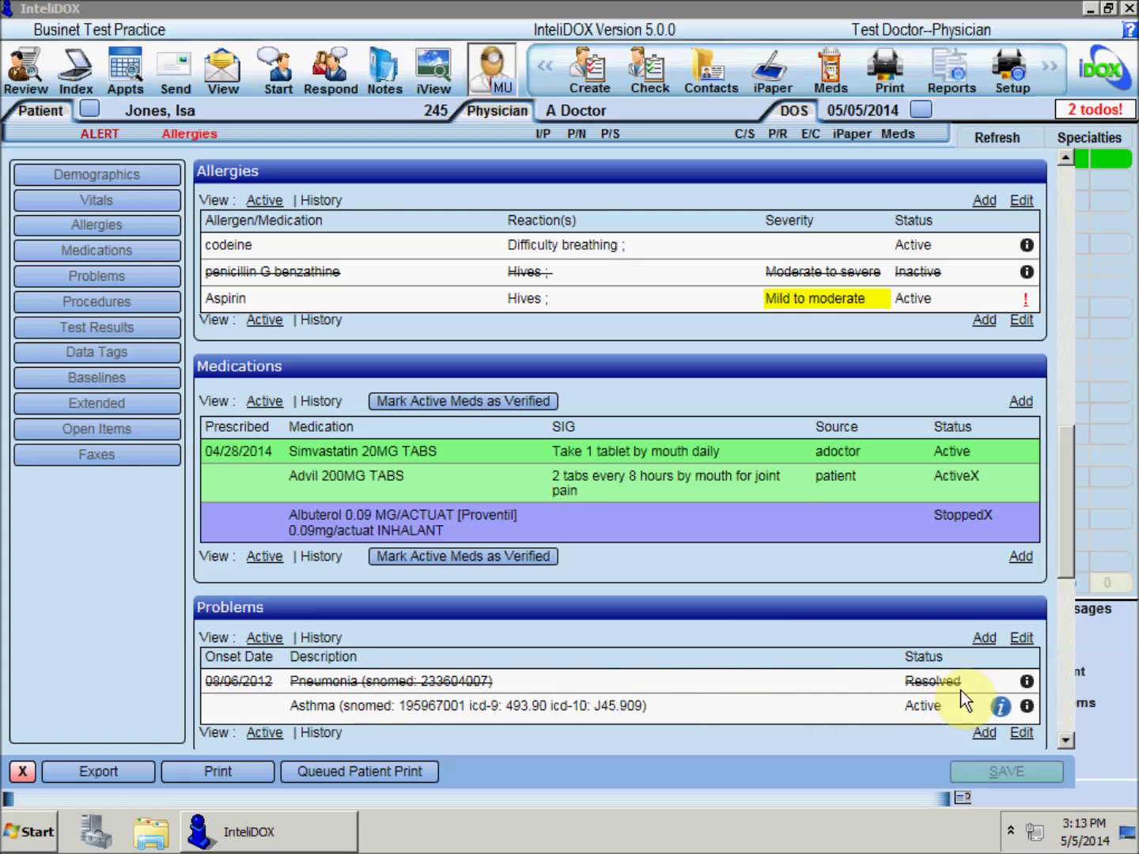
pyautogui.click(22, 772)
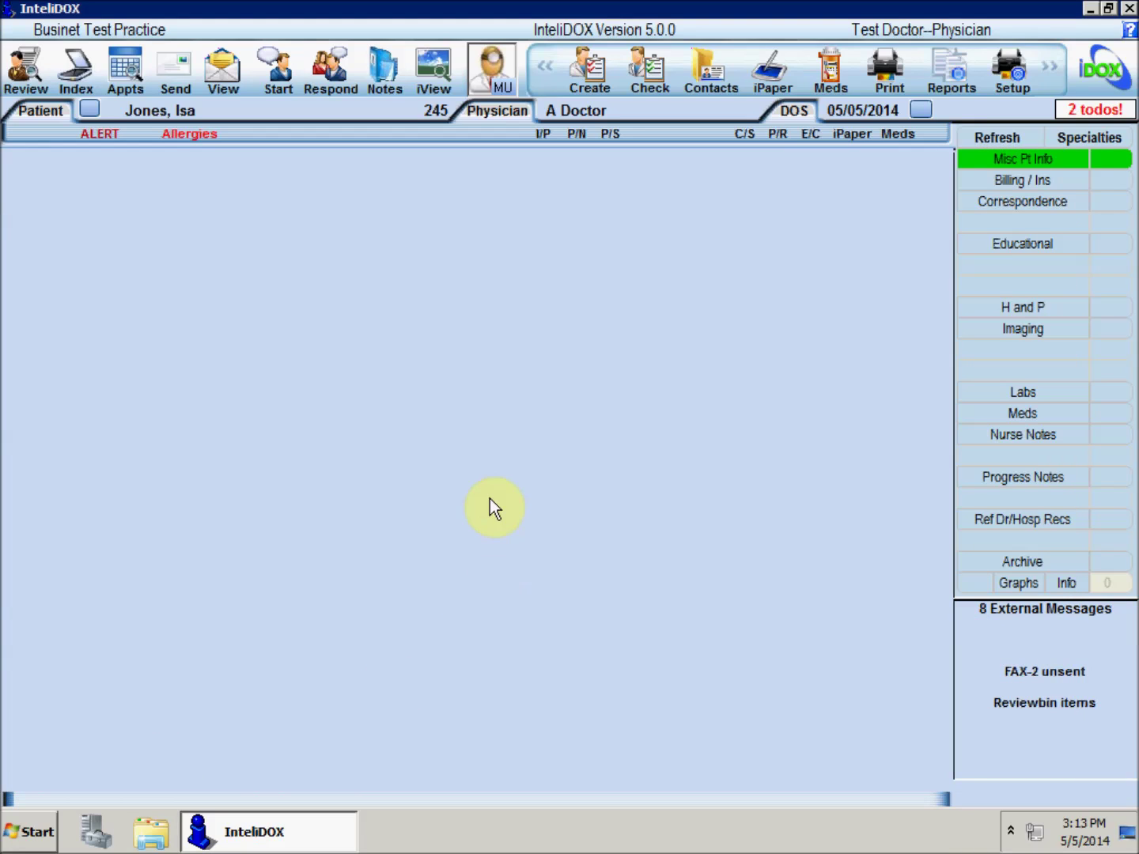